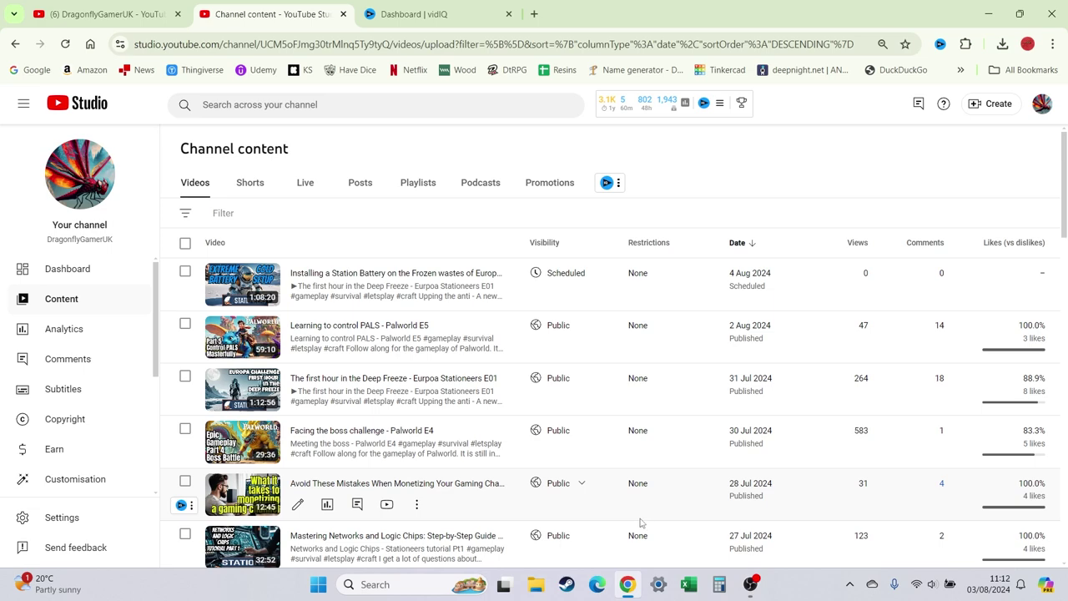
# - Review the channel's recent uploads with their publish dates and check the August 2024 calendar
pyautogui.scroll(-3, 710, 409)
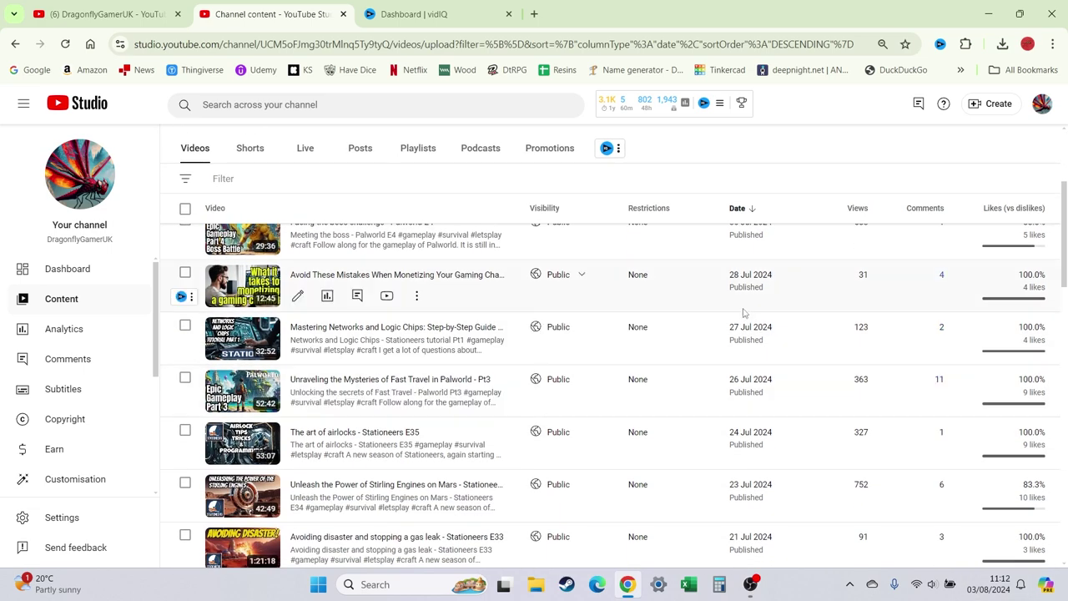
pyautogui.click(993, 586)
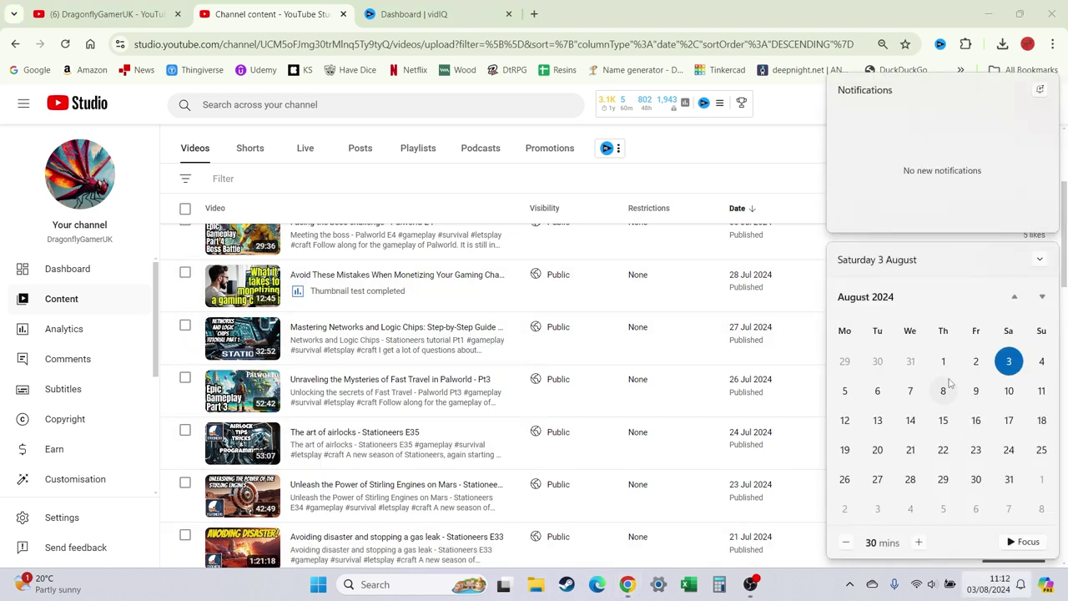
pyautogui.click(651, 18)
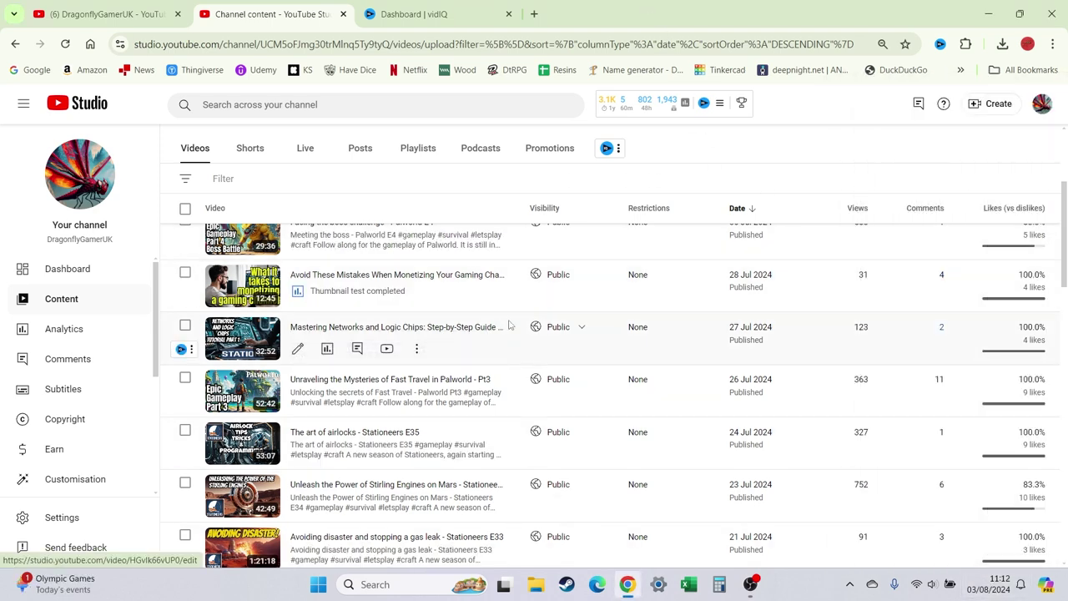
pyautogui.scroll(2, 505, 325)
pyautogui.scroll(1, 509, 324)
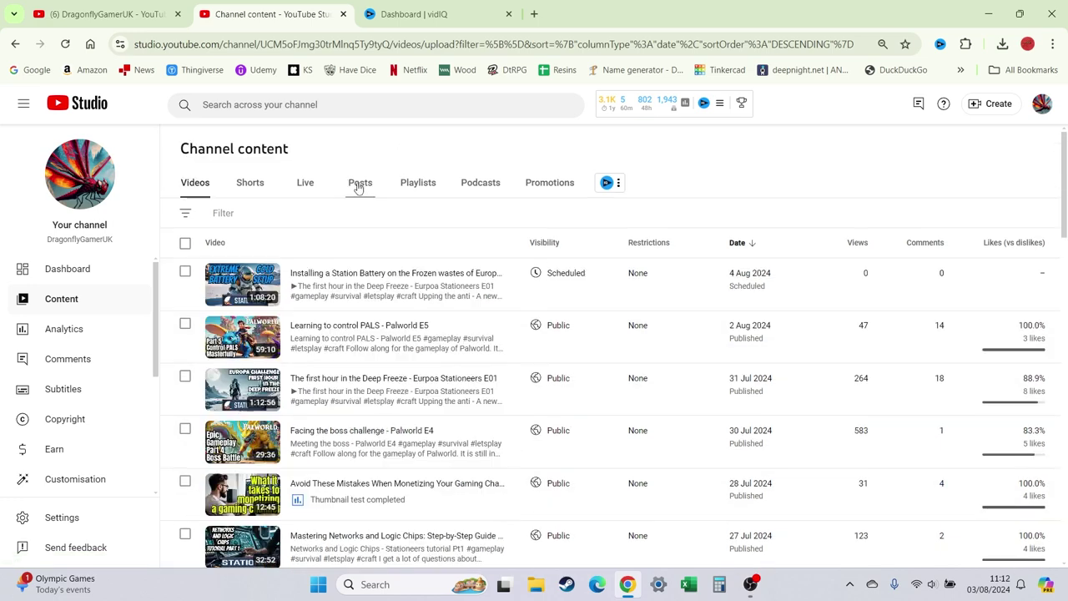
# - Pass through the channel analytics to the Earn overview and review its memberships, Supers and payment information
pyautogui.click(76, 327)
pyautogui.click(80, 458)
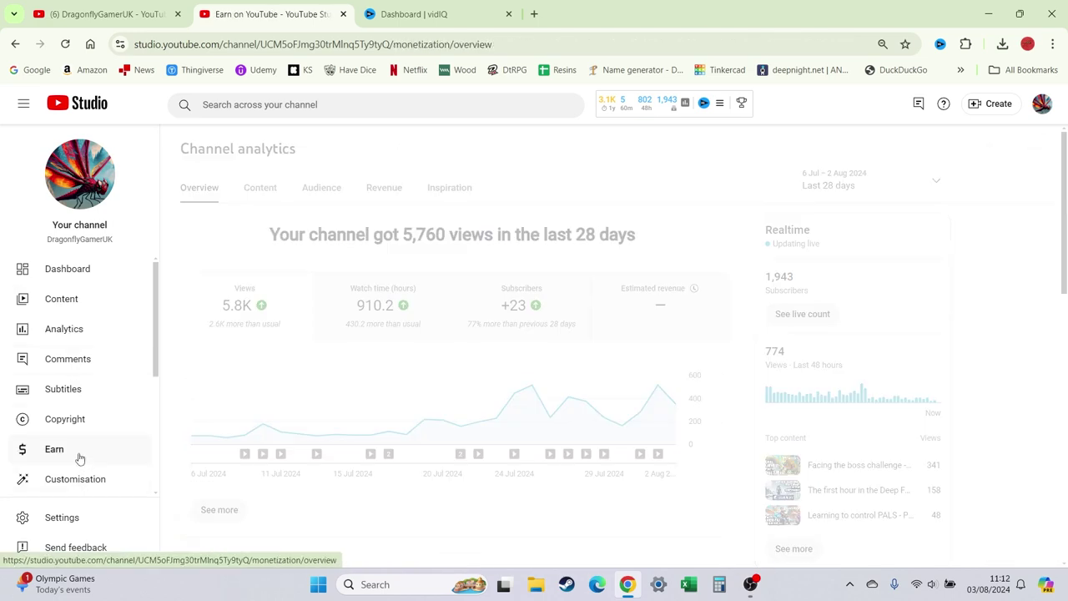
pyautogui.scroll(-1, 392, 280)
pyautogui.scroll(1, 397, 282)
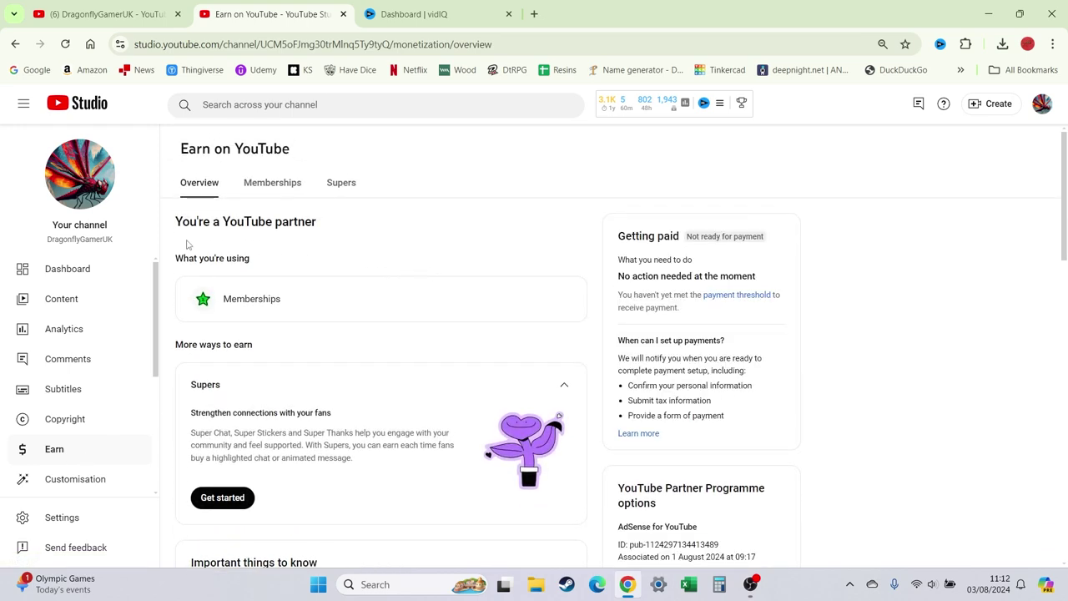
pyautogui.scroll(-3, 428, 273)
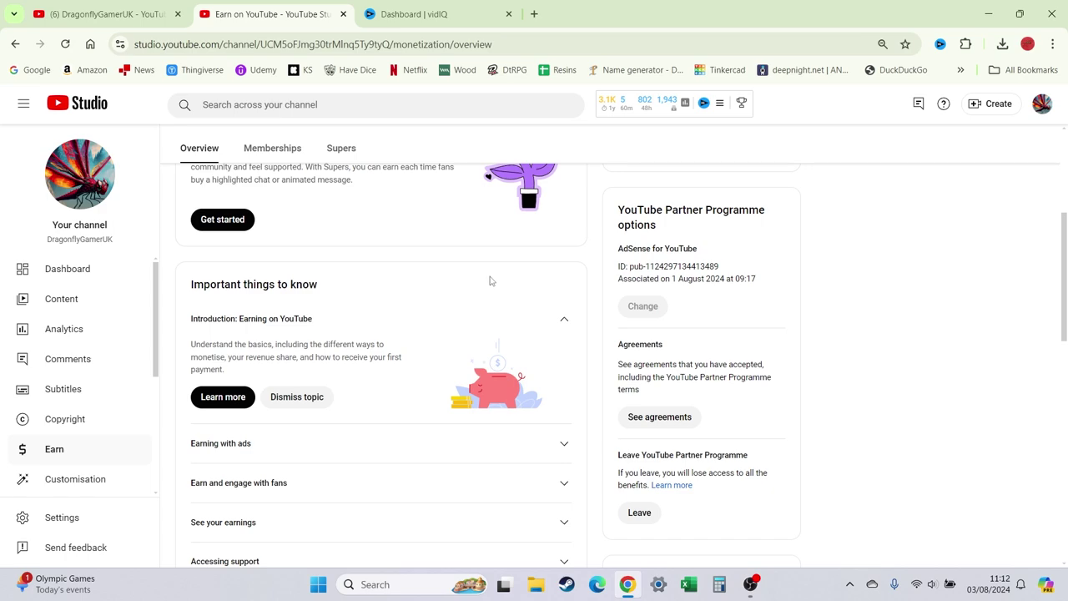
pyautogui.scroll(3, 492, 284)
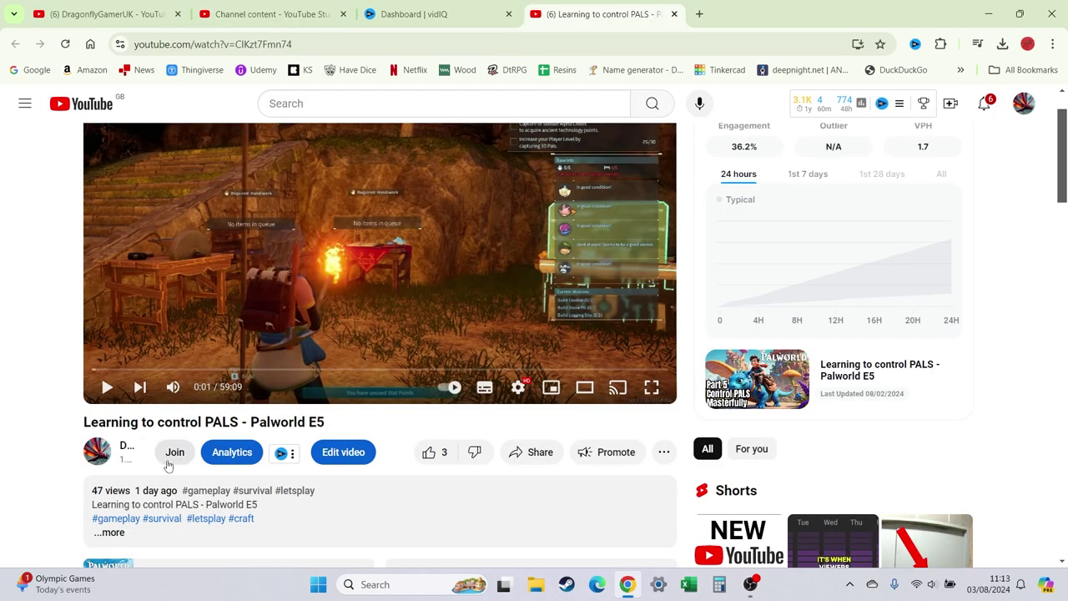
# - View the channel's membership offer from the Palworld E5 watch page, then close it and return to the channel content list
pyautogui.click(171, 452)
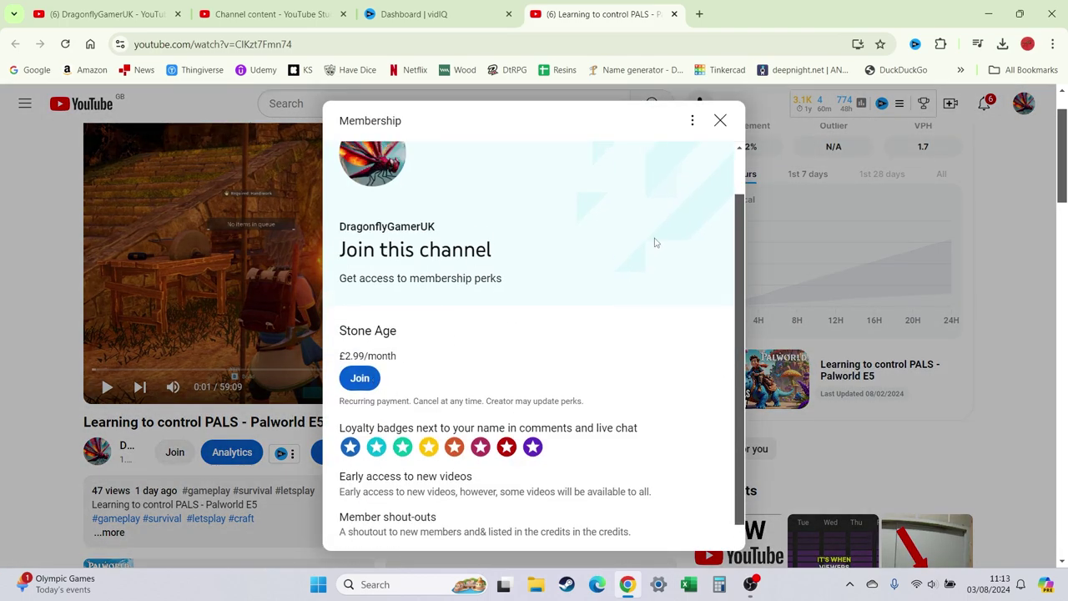
pyautogui.click(719, 120)
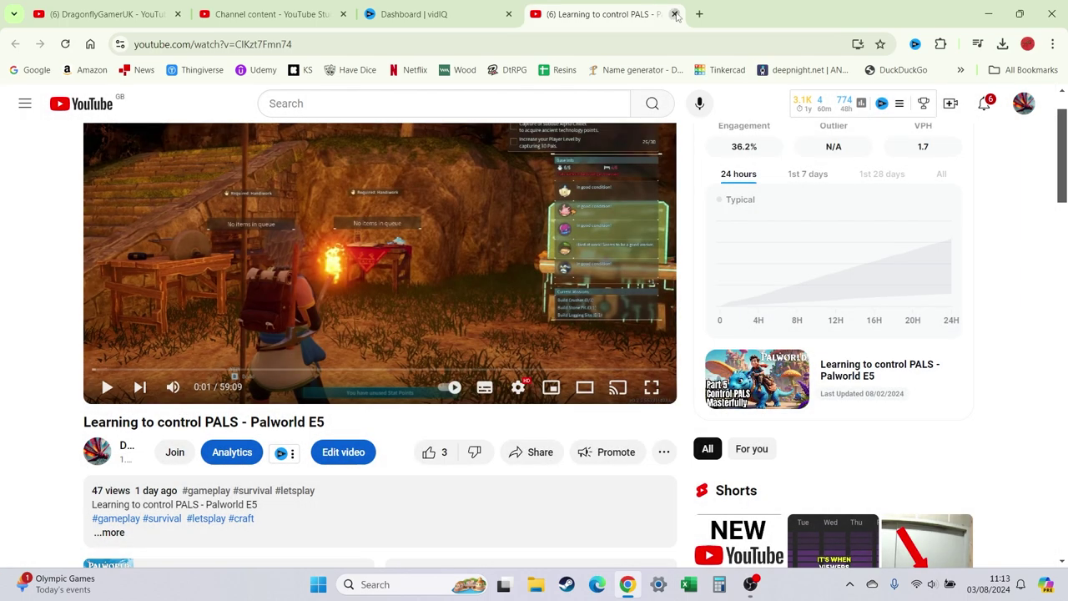
pyautogui.click(675, 14)
pyautogui.click(299, 22)
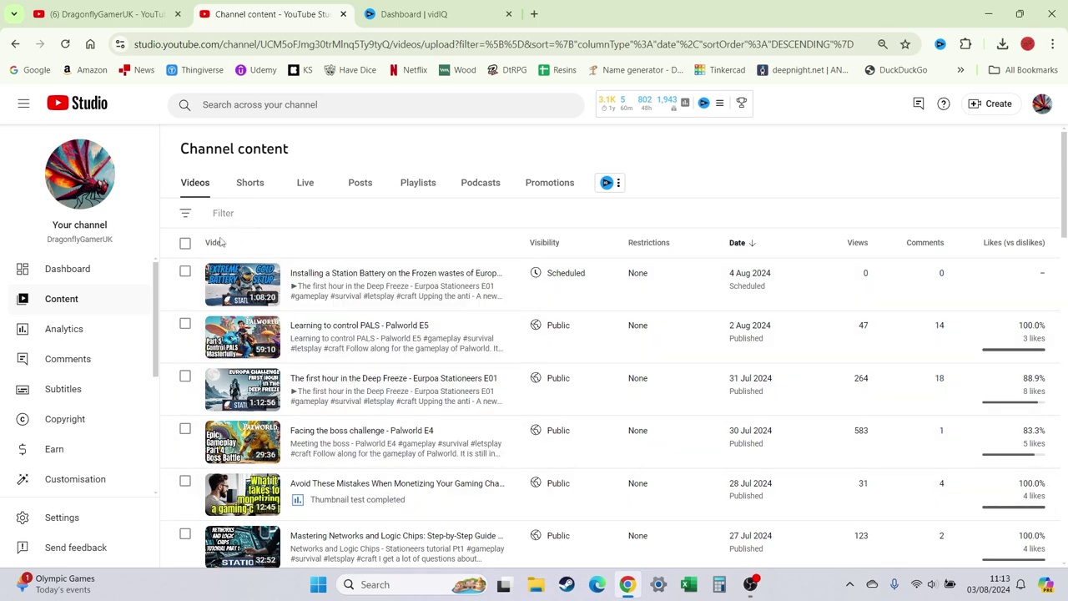
# - Examine the subscriber, watch-hour and Shorts-view eligibility progress for ad revenue on the Earn page
pyautogui.click(54, 449)
pyautogui.scroll(-3, 463, 285)
pyautogui.scroll(-10, 466, 286)
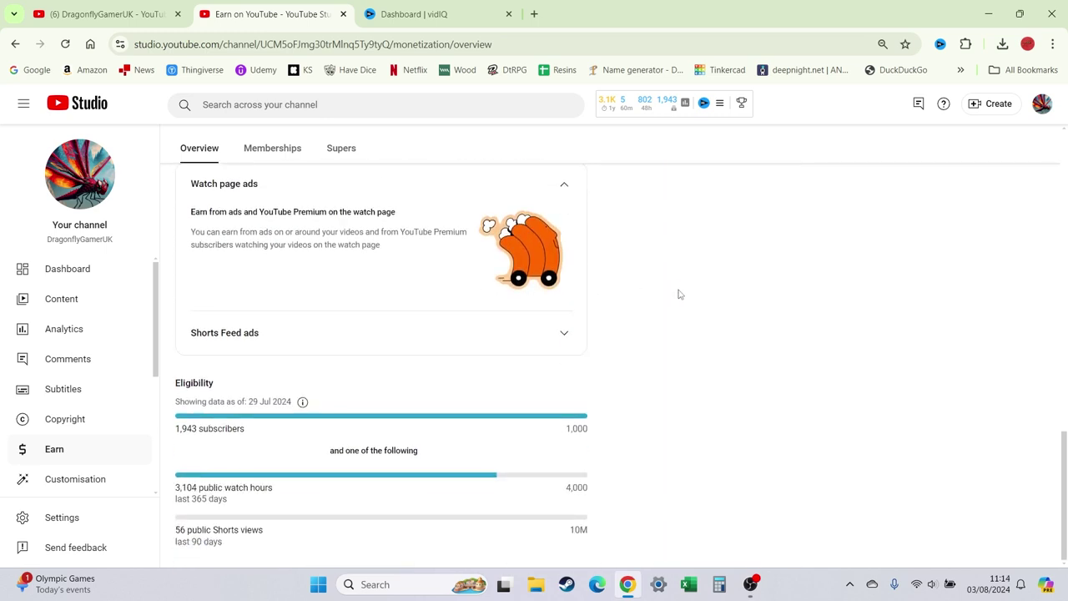
pyautogui.scroll(1, 707, 308)
pyautogui.scroll(-1, 726, 311)
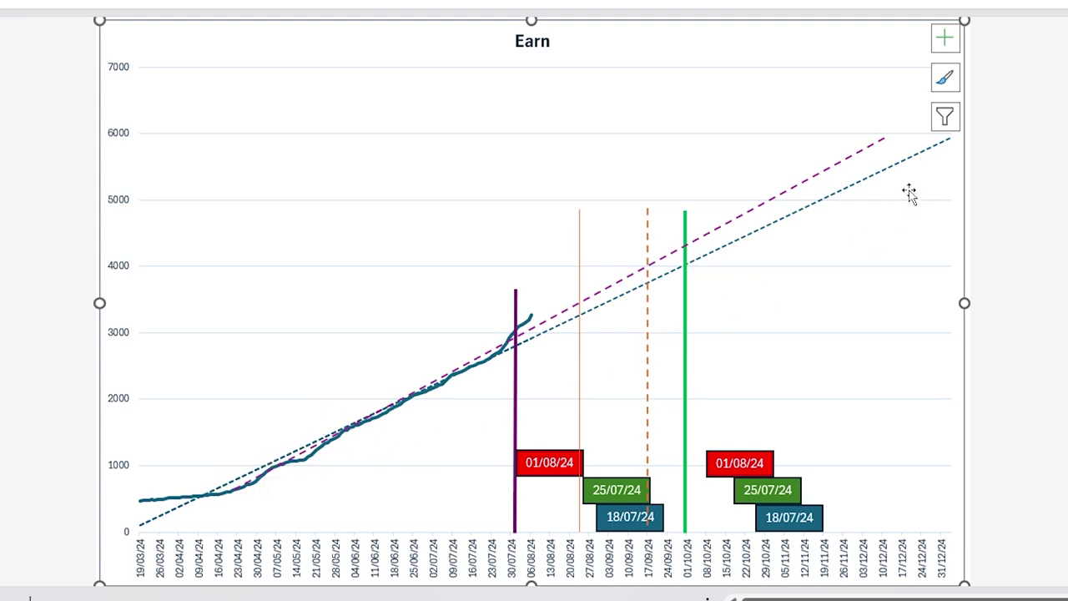
# - Switch to the Excel tracking workbook and review the Earn chart and the Earn Hrs Gain values from 28-Jul to 06-Aug
pyautogui.click(836, 164)
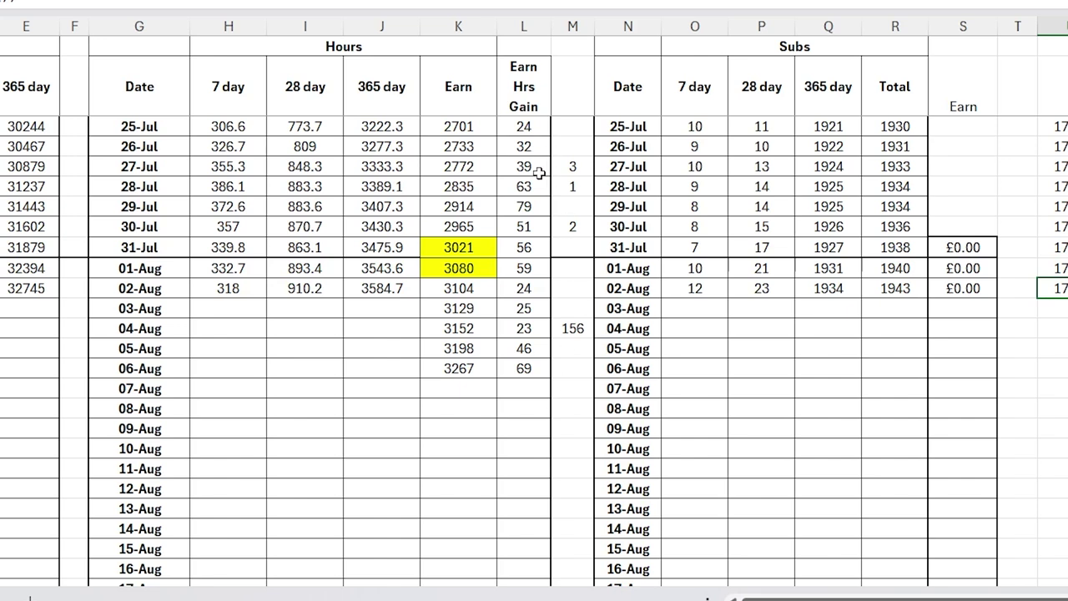
pyautogui.moveTo(539, 185); pyautogui.dragTo(526, 360)
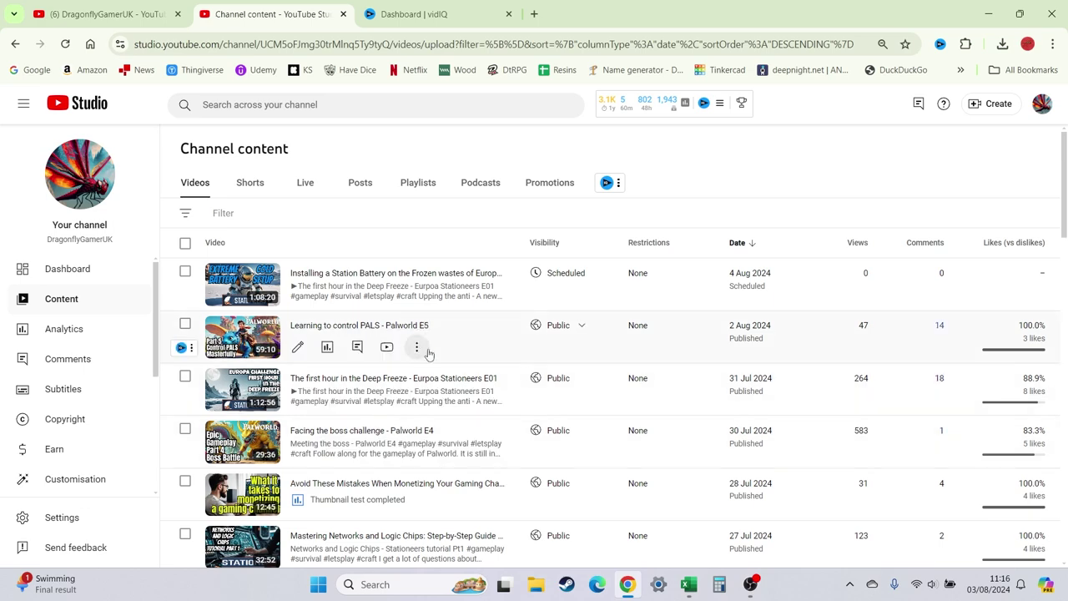
# - Review the channel analytics overview and the analytics of the video "Facing the boss challenge - Palworld E4" in YouTube Studio
pyautogui.click(55, 336)
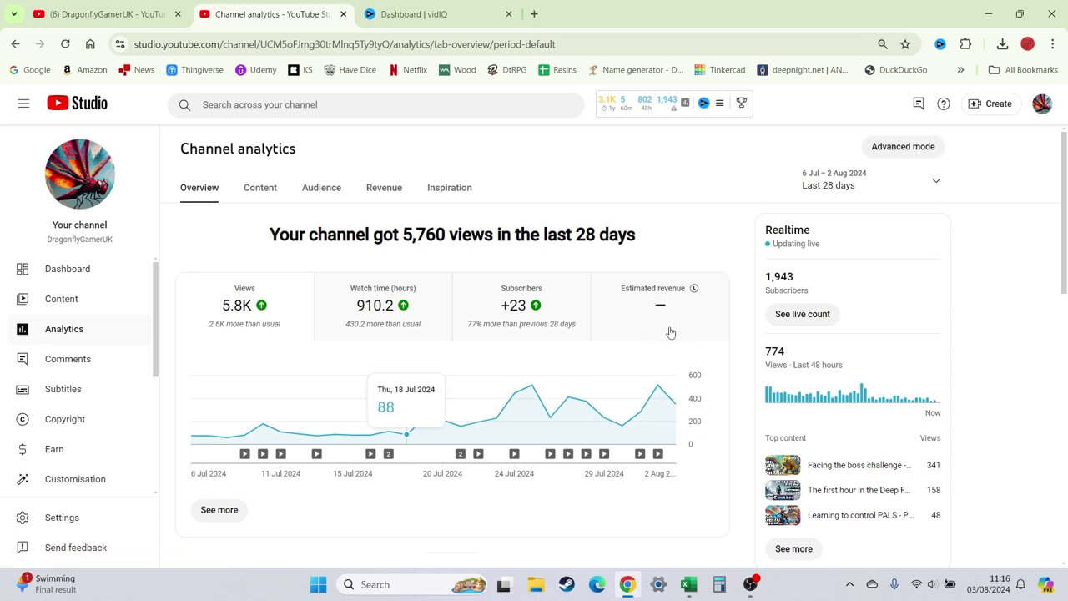
pyautogui.hotkey('alt', 'Left')
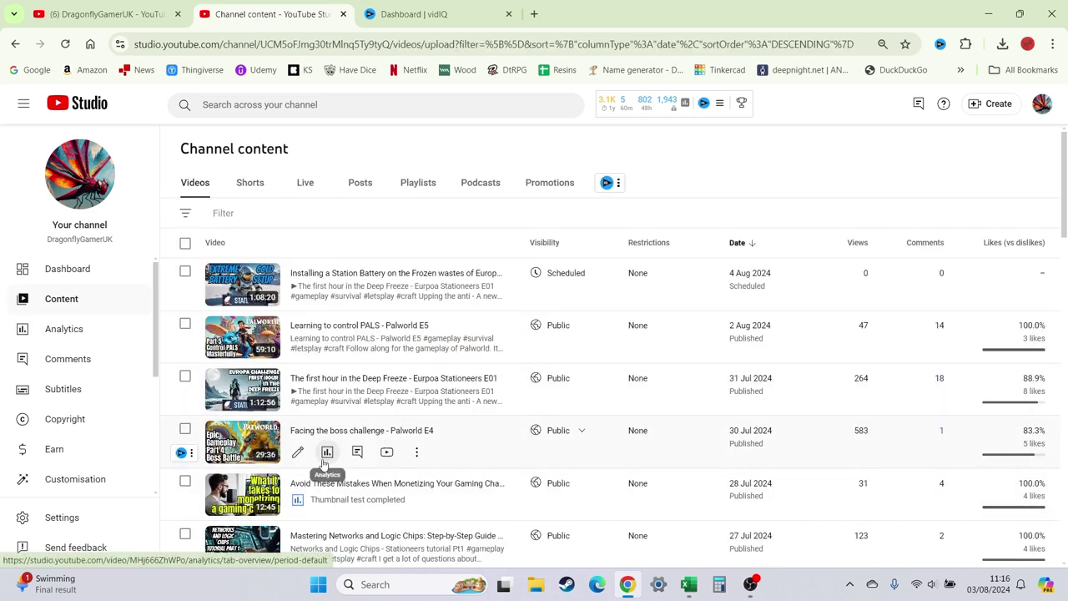
pyautogui.click(326, 459)
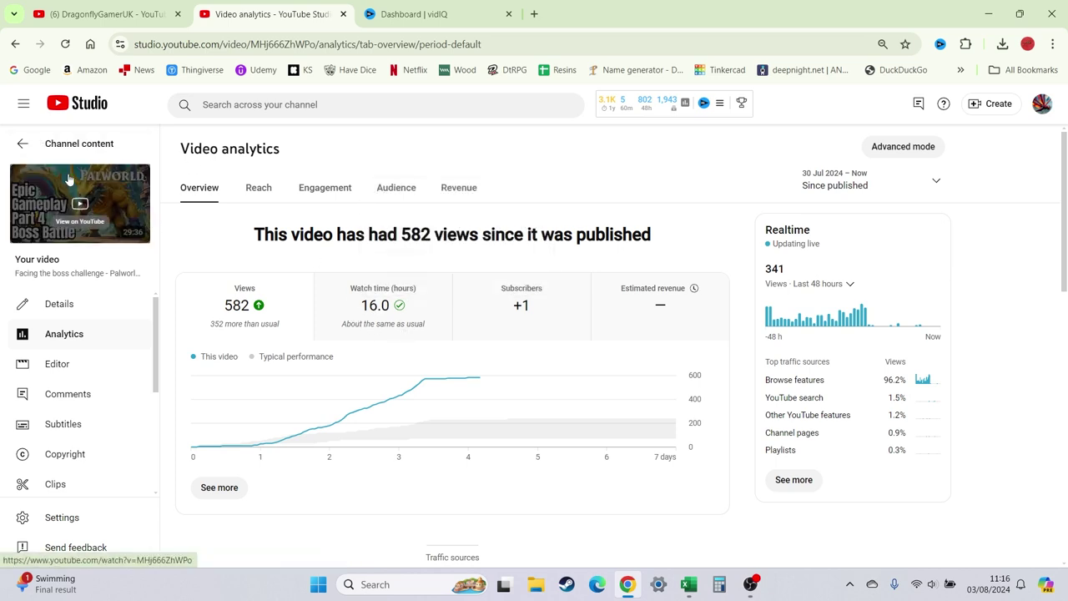
pyautogui.click(23, 150)
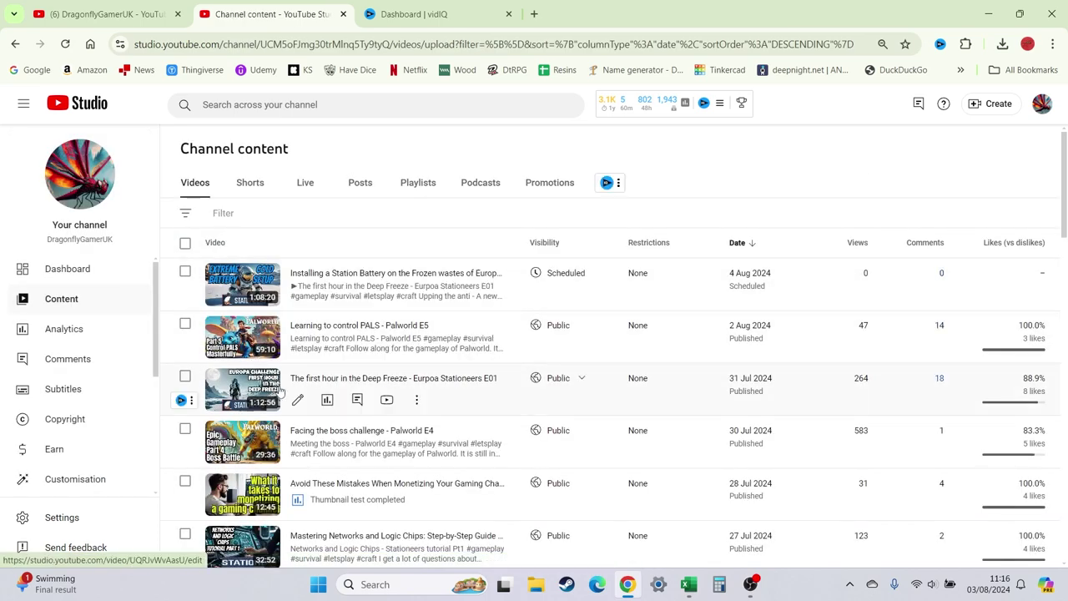
# - Examine the overview, reach and engagement analytics of the Stationeers E01 Deep Freeze video
pyautogui.click(325, 400)
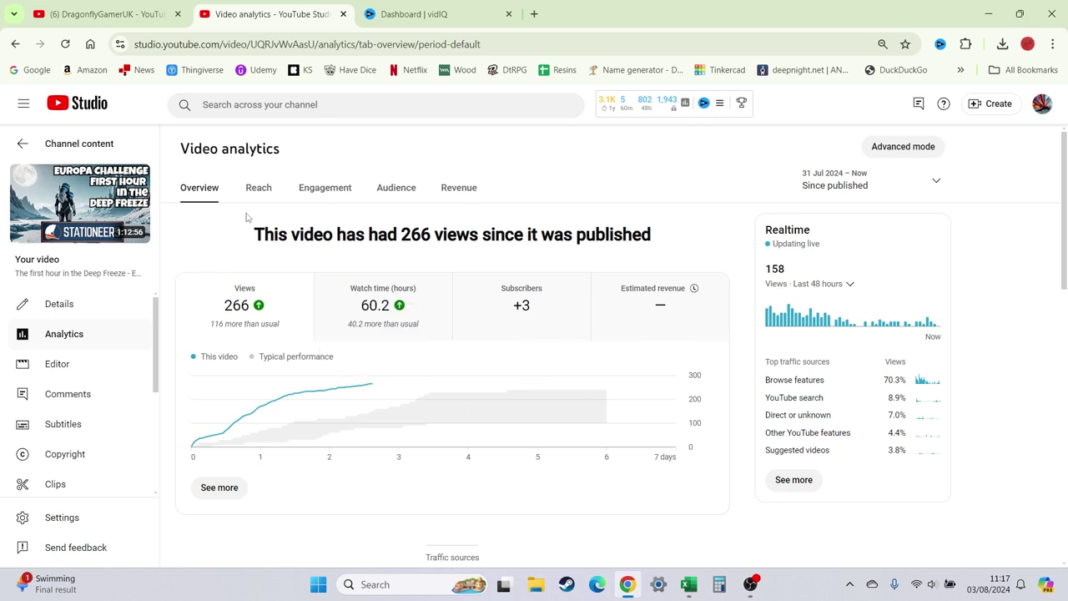
pyautogui.click(260, 189)
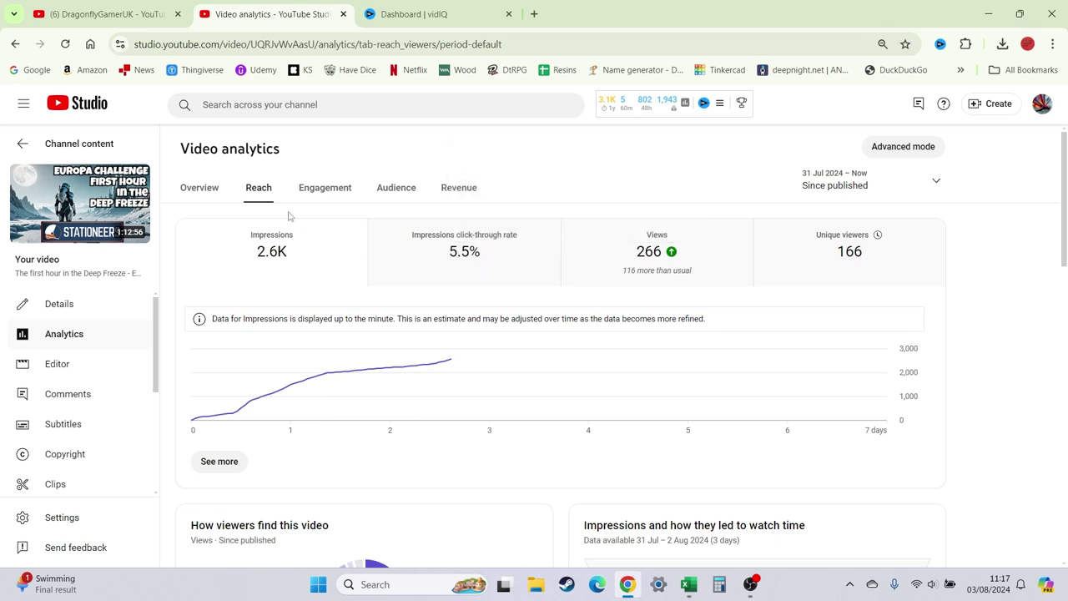
pyautogui.click(312, 192)
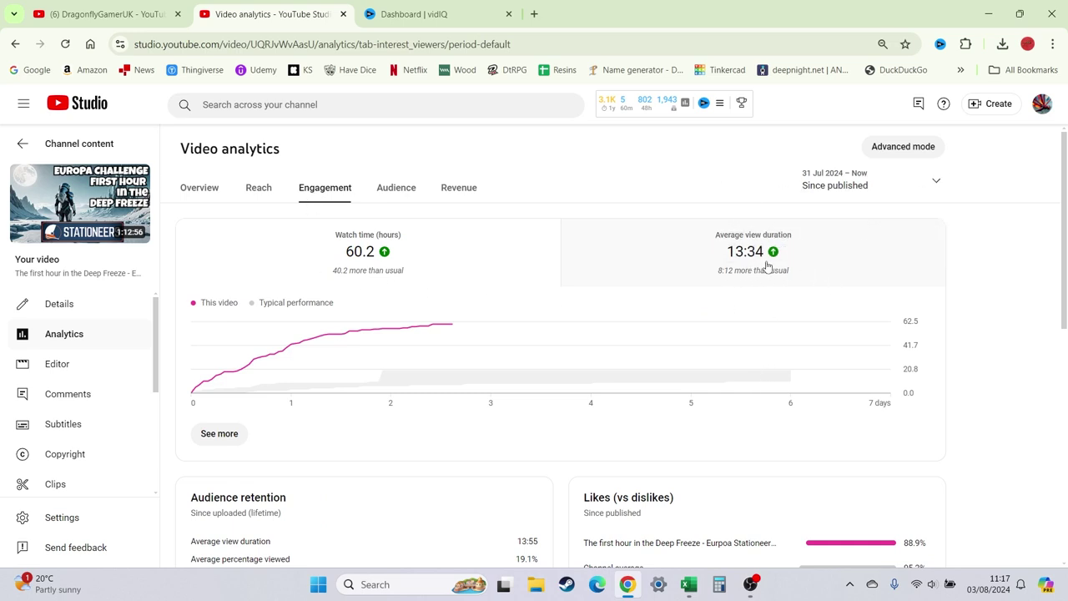
# - Examine the Deep Freeze video's watch time, average view duration, likes, audience retention and end screen click rate
pyautogui.scroll(-3, 790, 388)
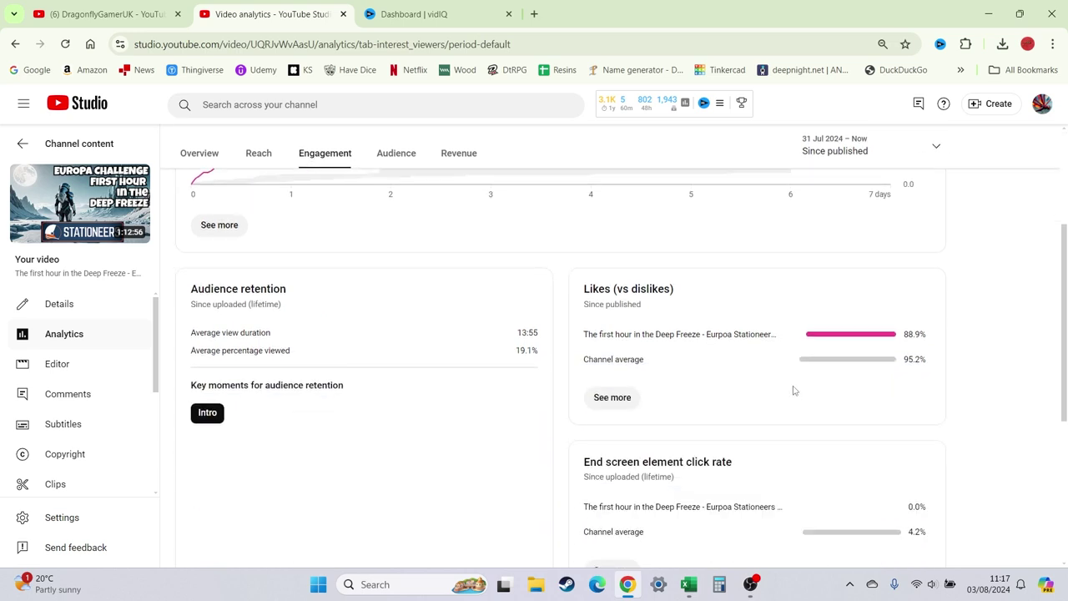
pyautogui.scroll(3, 795, 381)
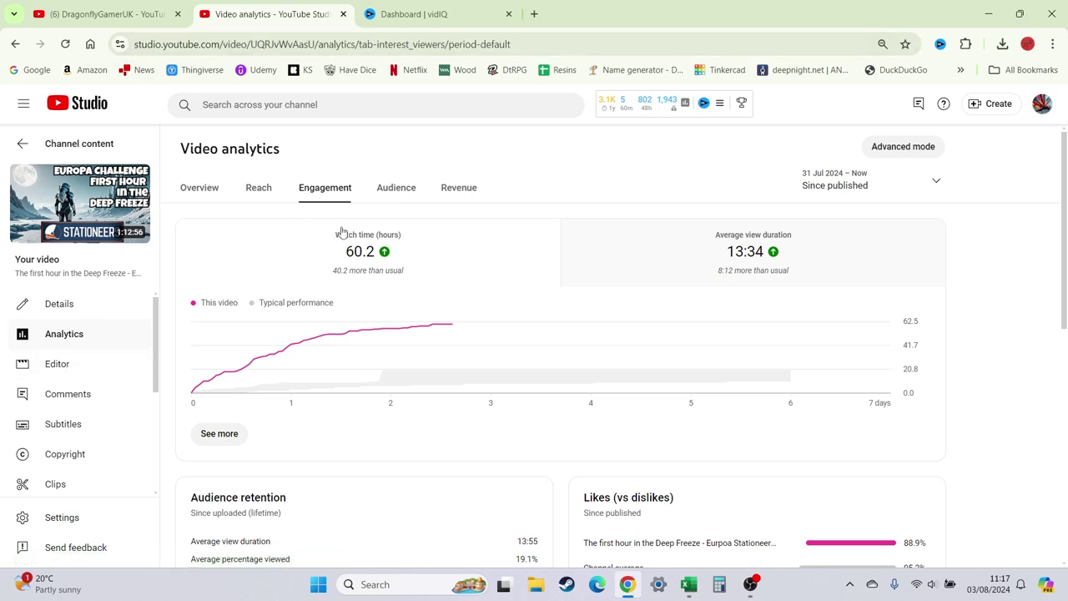
pyautogui.moveTo(359, 247)
pyautogui.moveTo(455, 348)
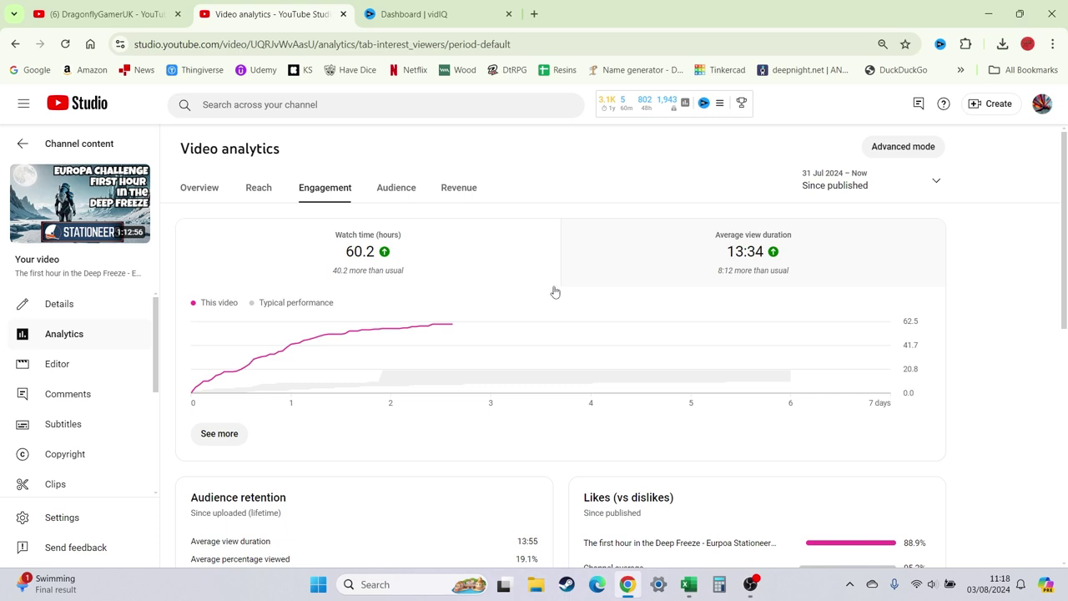
pyautogui.scroll(-5, 606, 299)
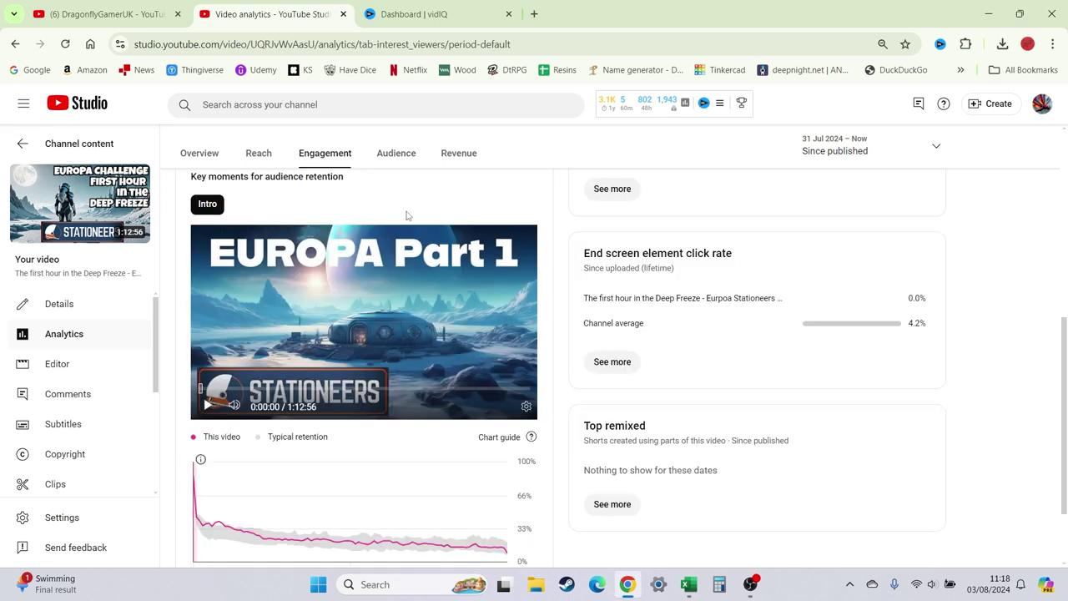
pyautogui.scroll(5, 415, 231)
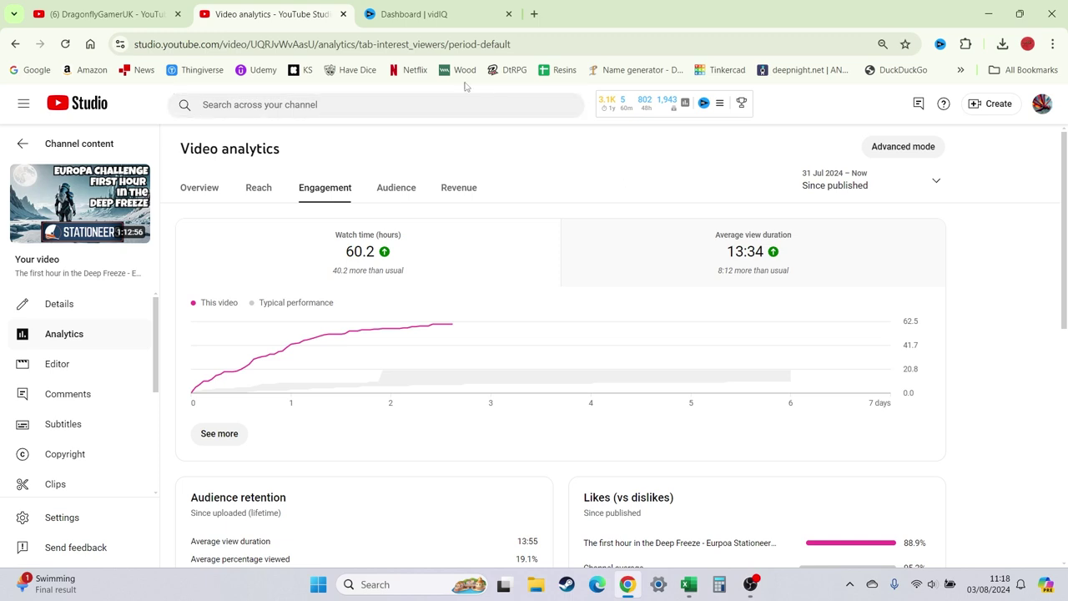
# - Switch to vidIQ and research the keyword "the crust", reviewing its overall score, search volume, competition and related keywords
pyautogui.click(410, 18)
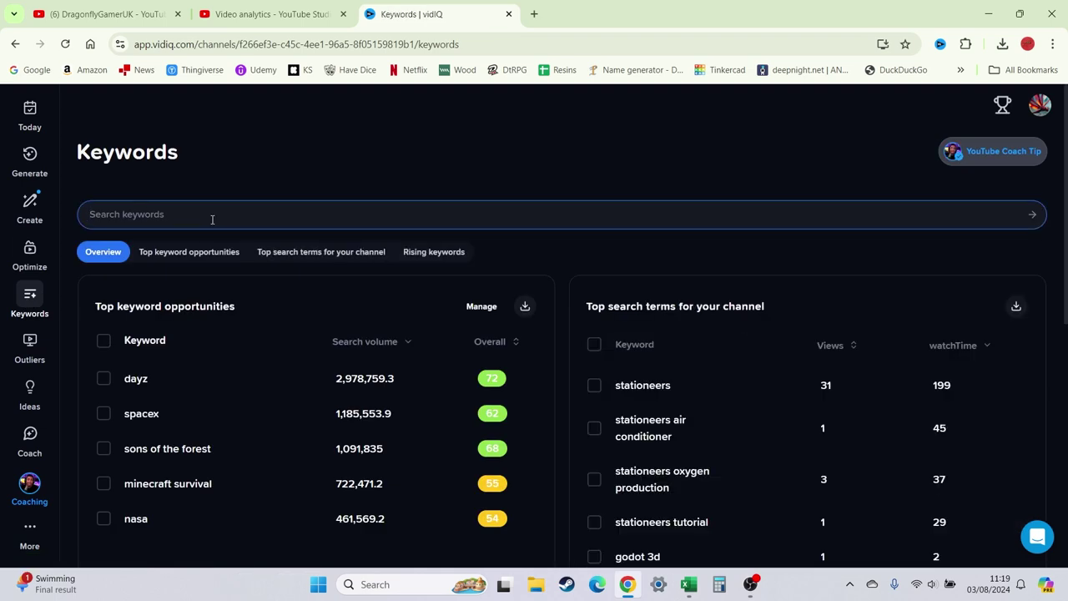
pyautogui.write('minecraft')
pyautogui.press('Return')
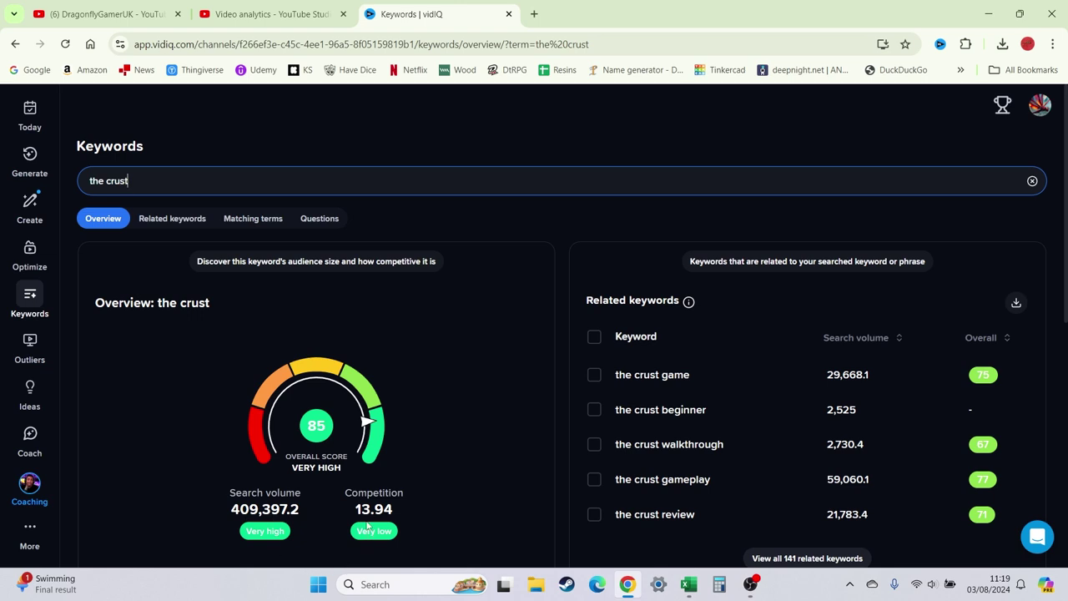
pyautogui.scroll(-4, 439, 490)
pyautogui.scroll(4, 390, 389)
# - Look through vidIQ's Optimize, Ideas, Outliers, Keywords and Create sections
pyautogui.click(30, 249)
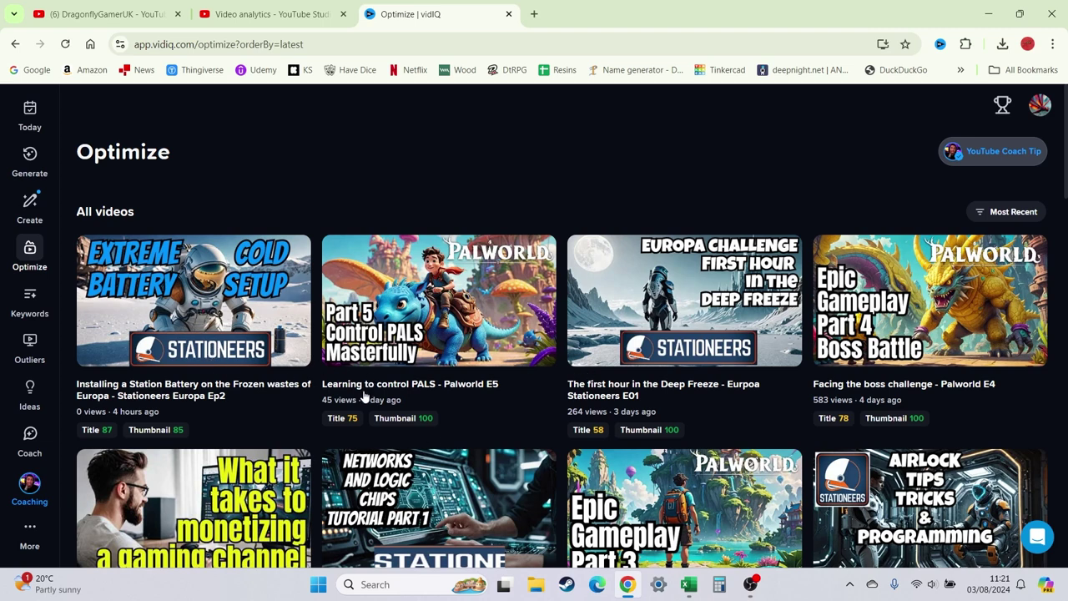
pyautogui.click(30, 392)
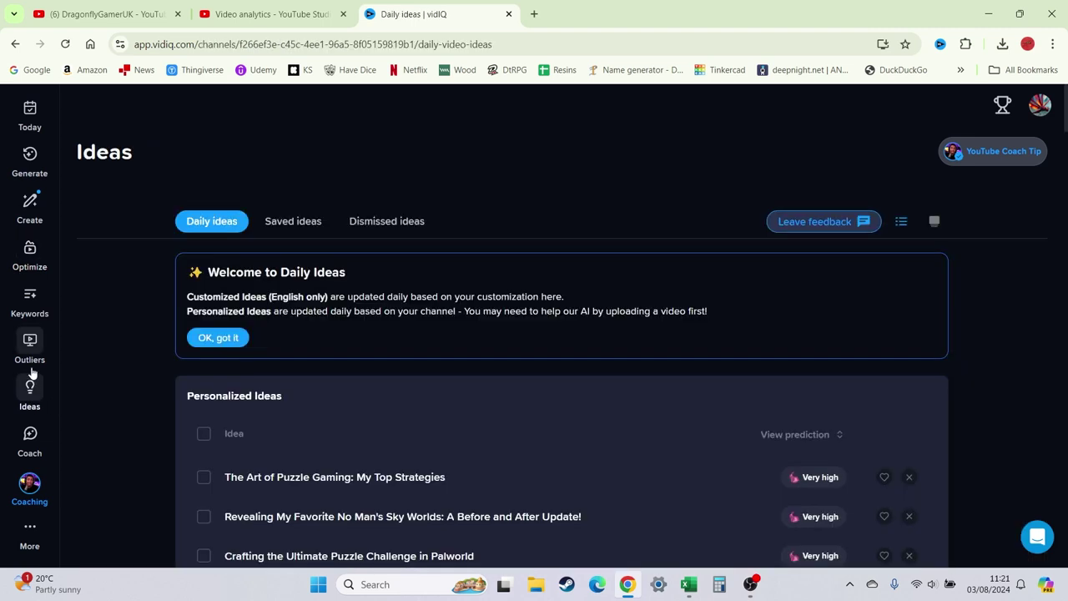
pyautogui.click(28, 355)
pyautogui.click(32, 288)
pyautogui.click(34, 254)
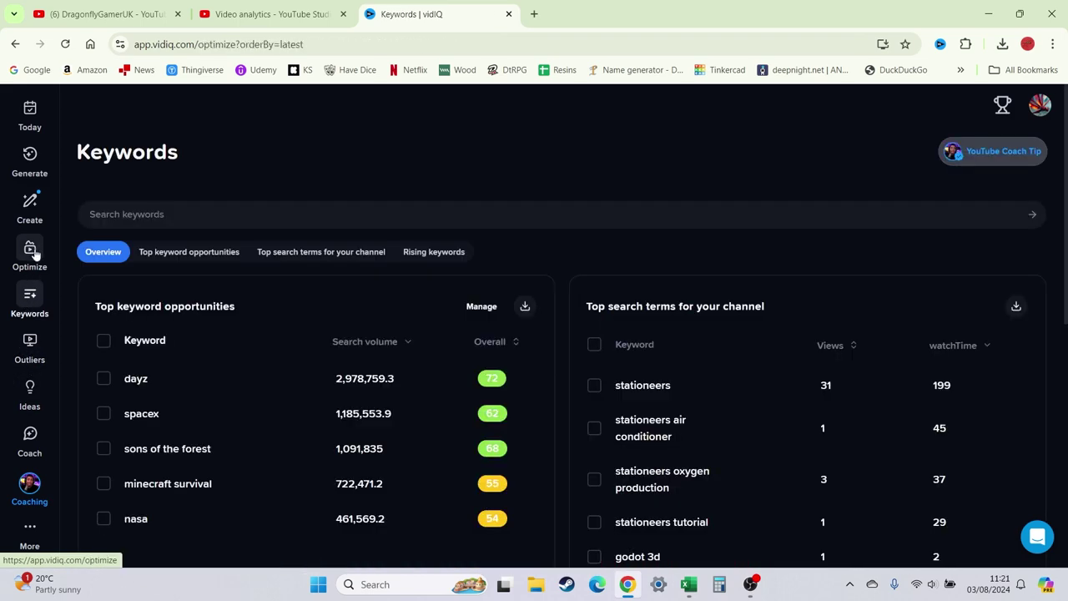
pyautogui.click(35, 200)
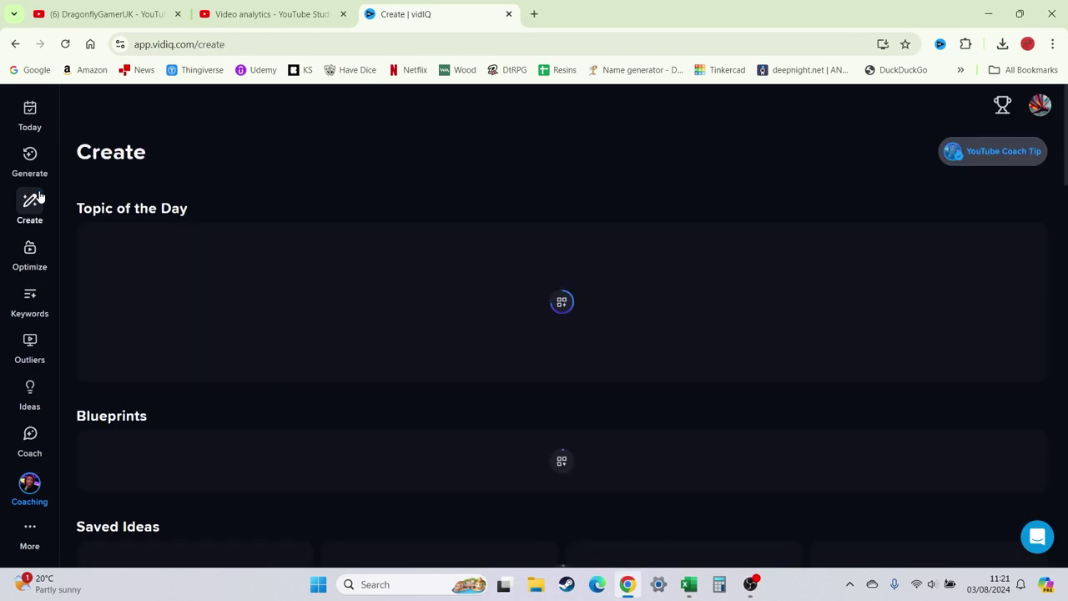
# - Return to the YouTube Studio video analytics and show the vidIQ summary of hours watched, views and subscribers
pyautogui.click(258, 20)
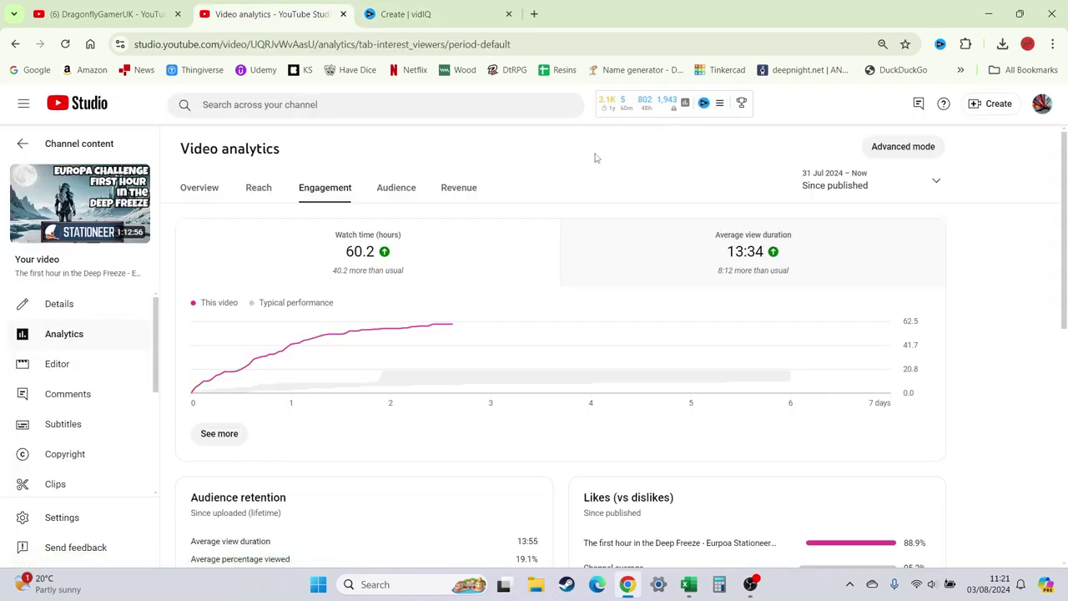
pyautogui.moveTo(693, 107)
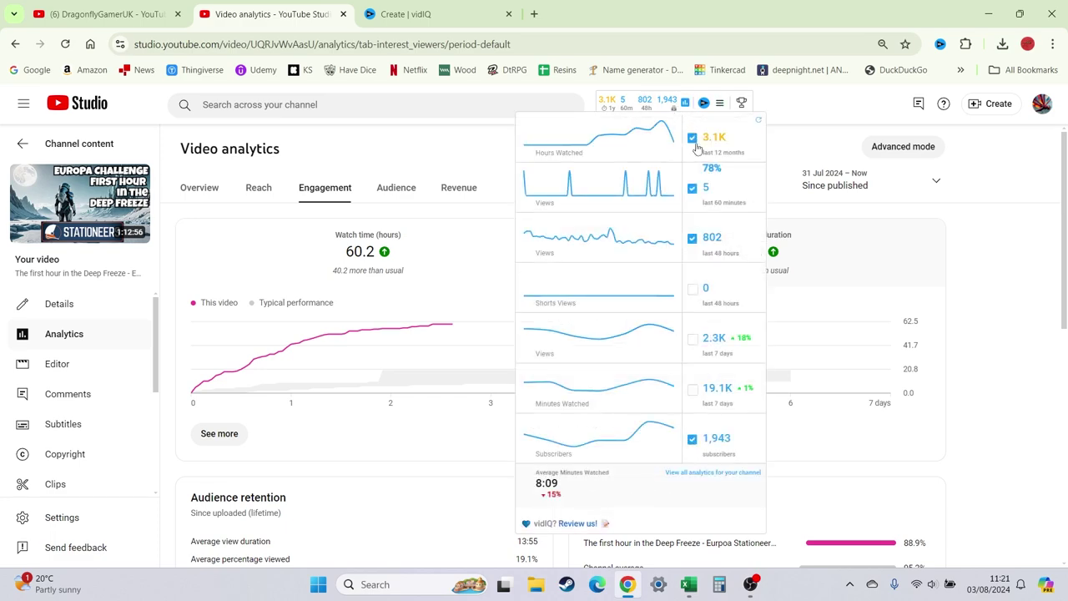
# - Open the Studio channel content list, and on the public YouTube channel page examine the recent videos' view counts and vidIQ views per hour
pyautogui.click(66, 144)
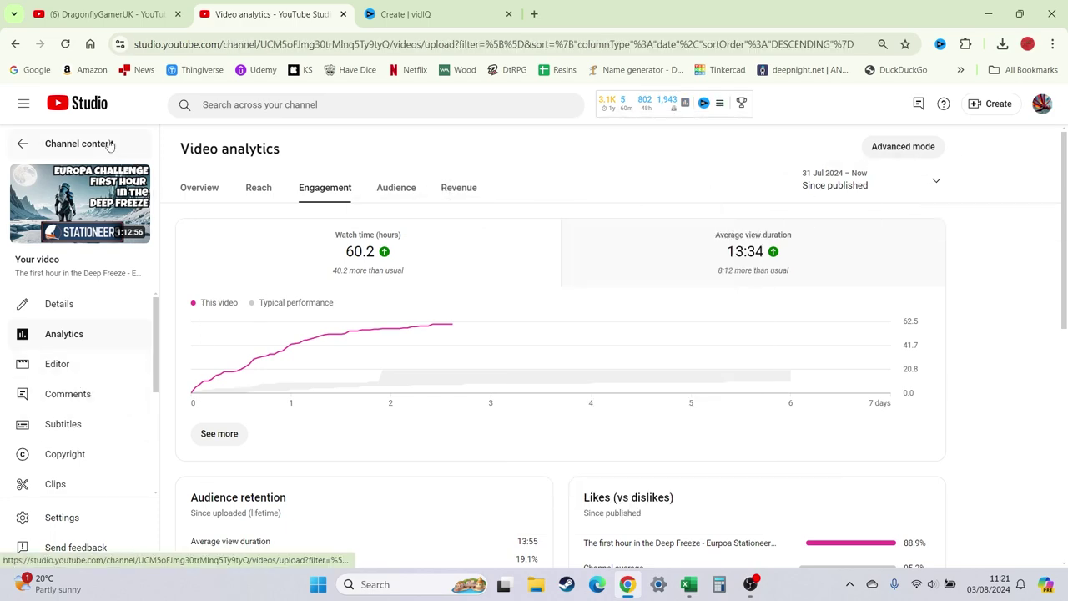
pyautogui.click(125, 14)
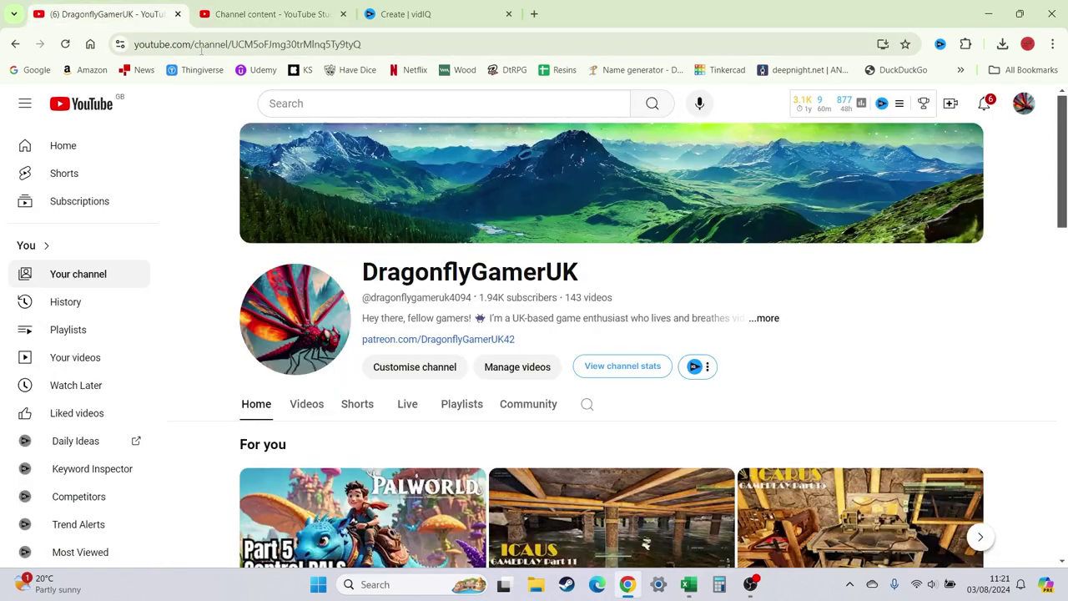
pyautogui.scroll(-3, 714, 302)
pyautogui.scroll(-1, 714, 302)
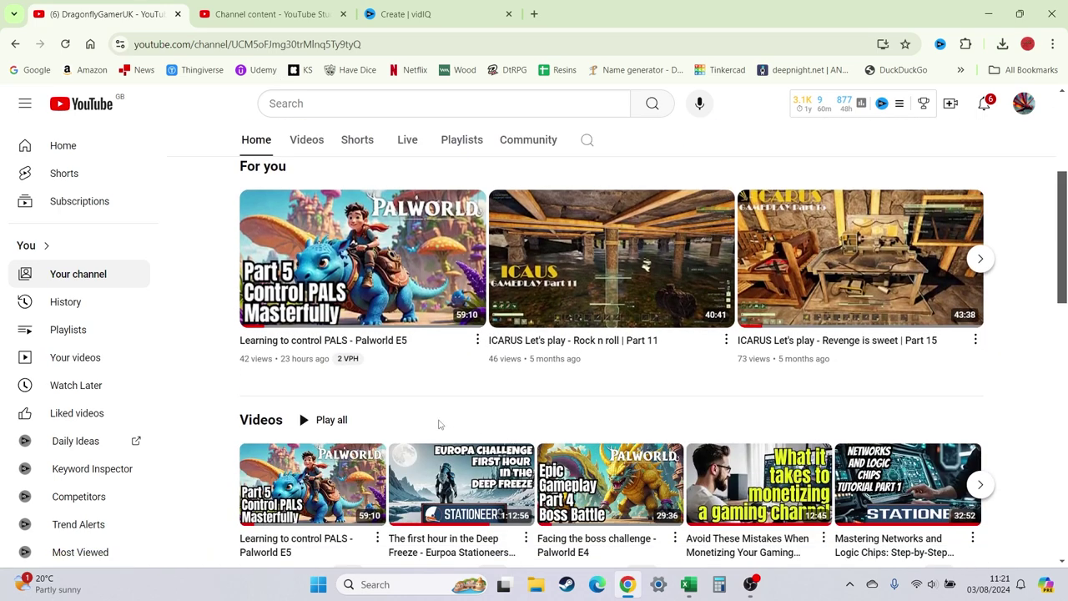
pyautogui.moveTo(348, 359)
pyautogui.scroll(-1, 487, 394)
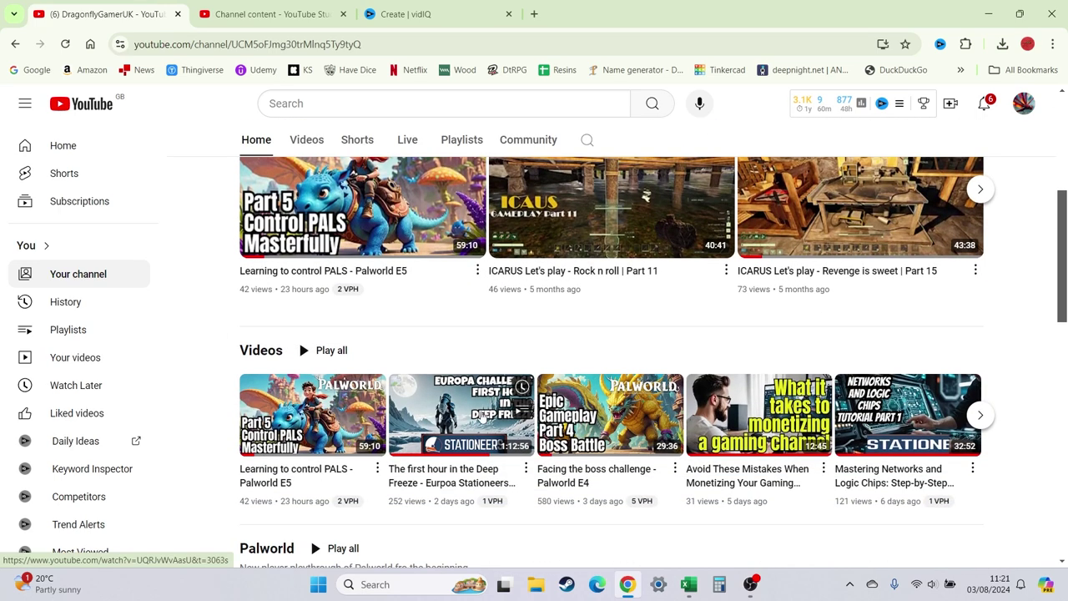
pyautogui.moveTo(641, 503)
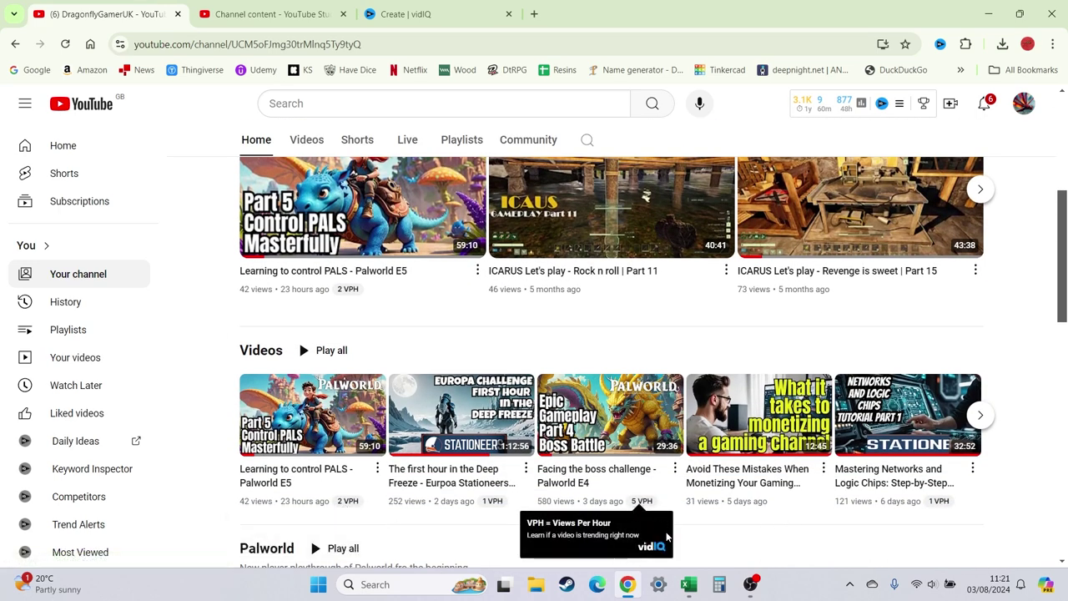
pyautogui.scroll(-1, 704, 519)
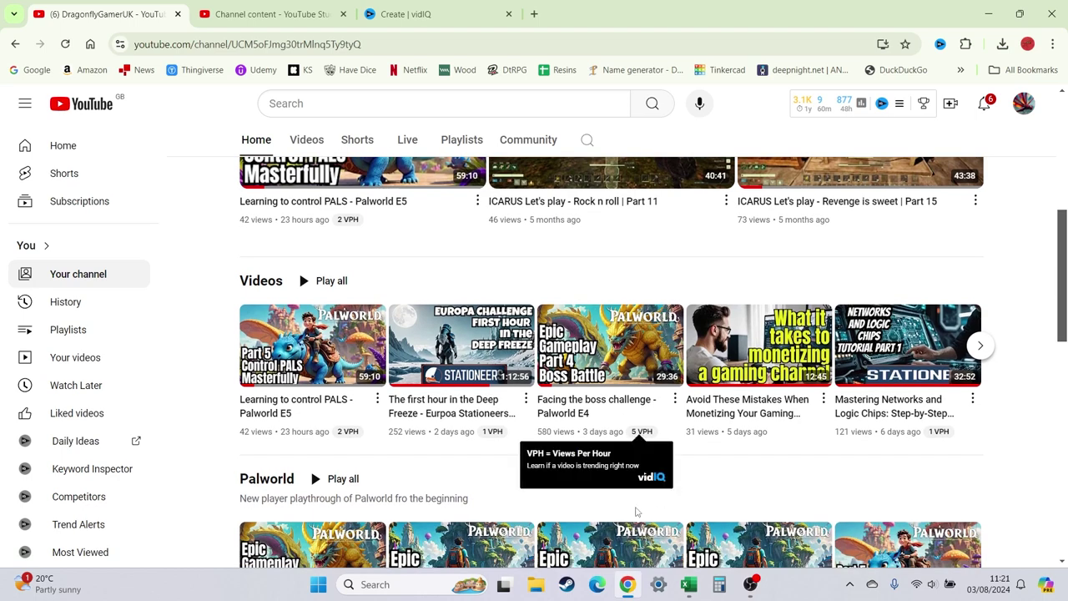
pyautogui.scroll(-1, 822, 446)
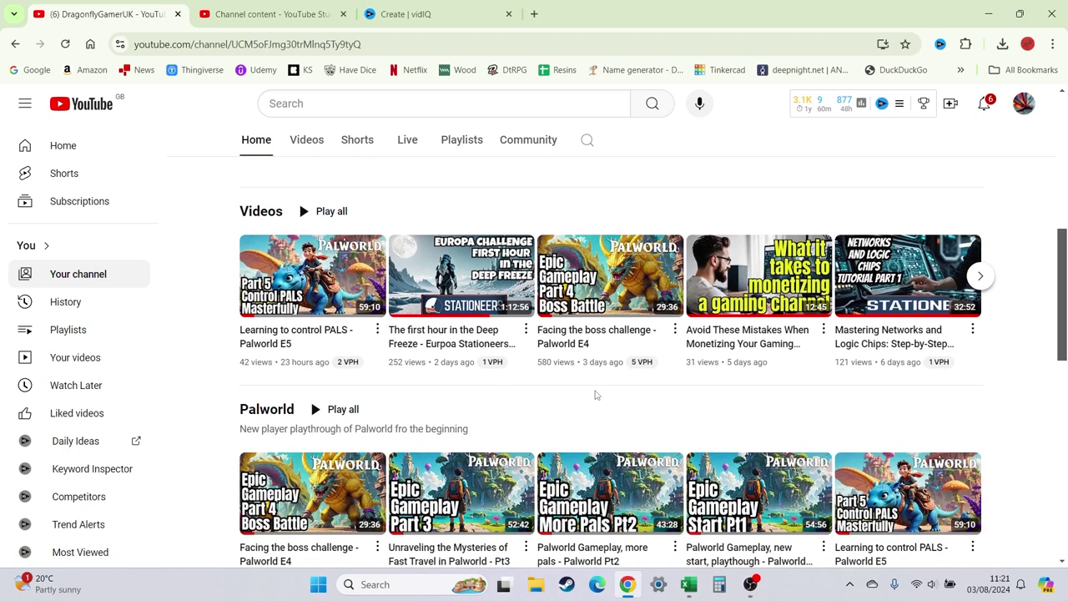
# - Open and pause "Learning to control PALS - Palworld E5" to show its vidIQ statistics, and return to the YouTube Studio channel content
pyautogui.click(357, 367)
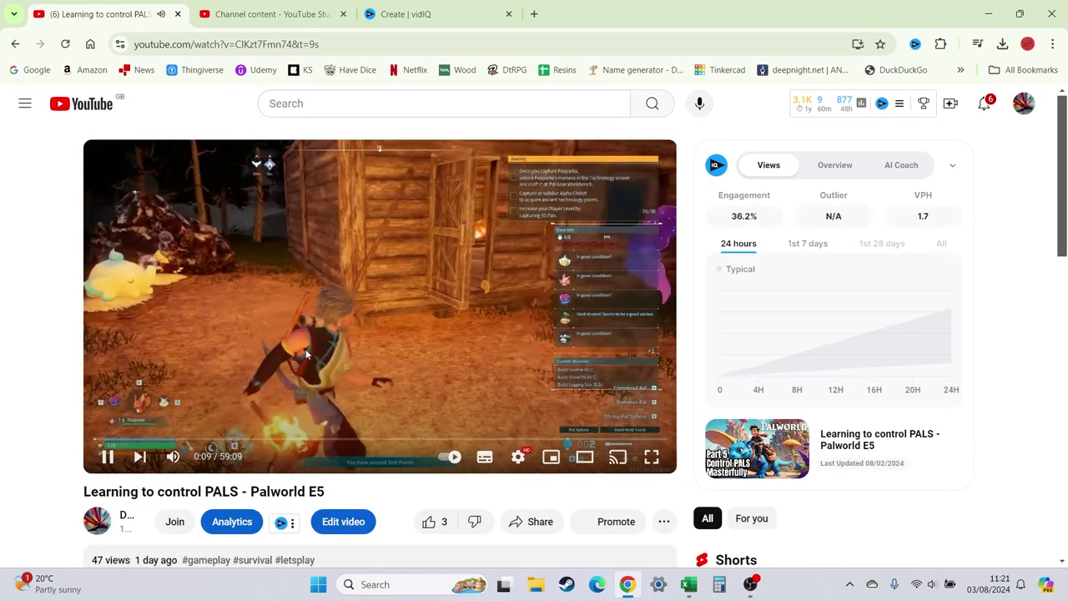
pyautogui.click(392, 371)
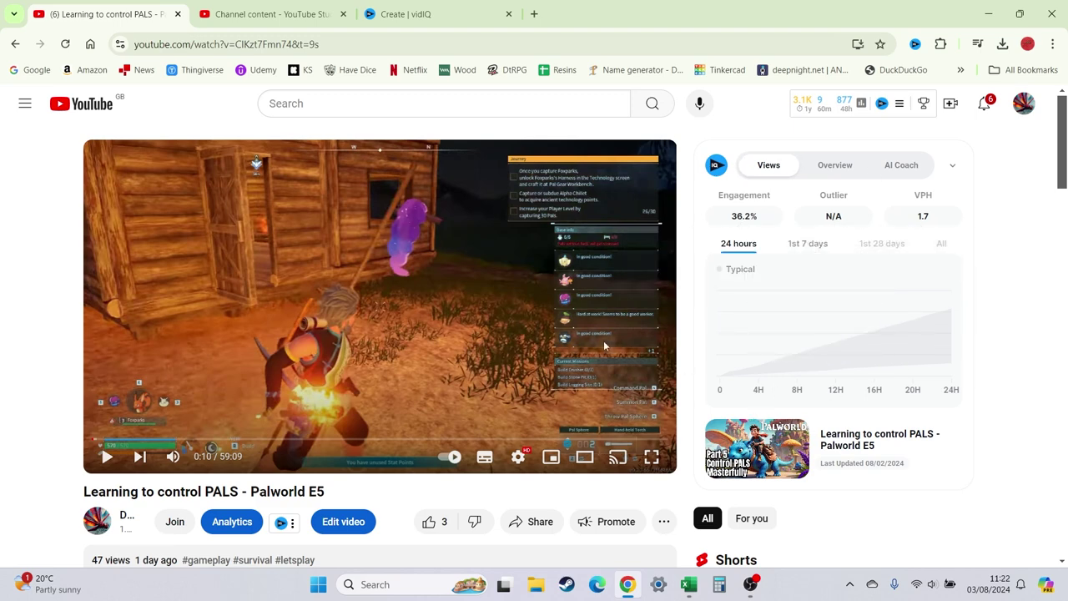
pyautogui.click(302, 18)
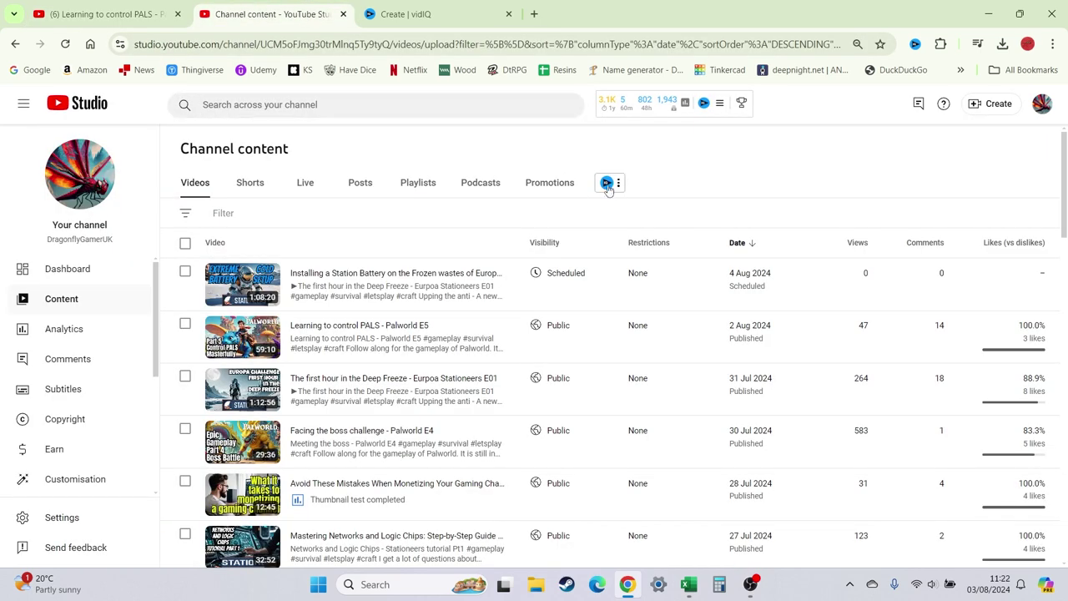